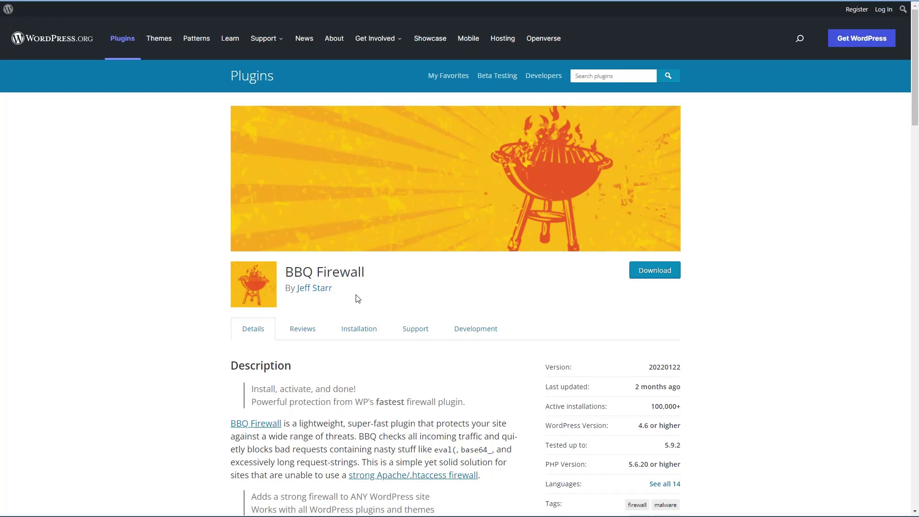
# - Scroll through BBQ Firewall's WordPress.org listing to review its protections and ratings
pyautogui.scroll(-4, 358, 299)
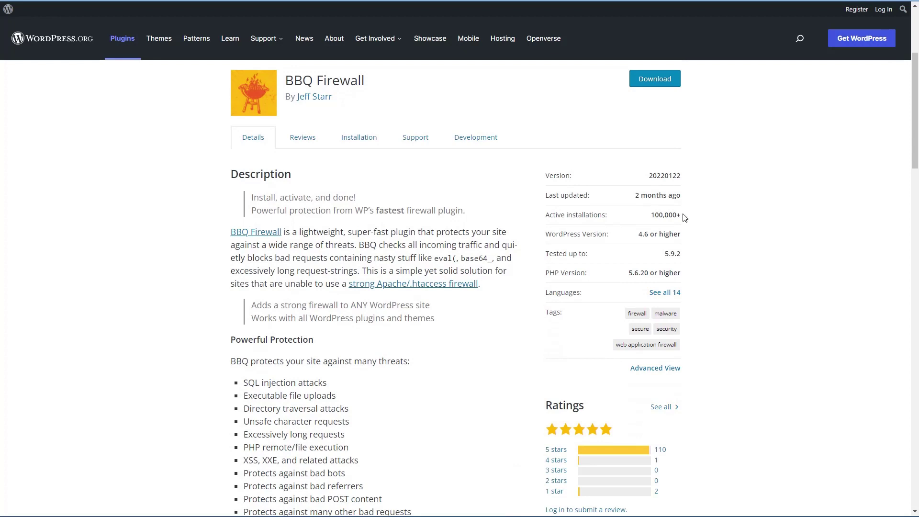
pyautogui.scroll(-2, 685, 218)
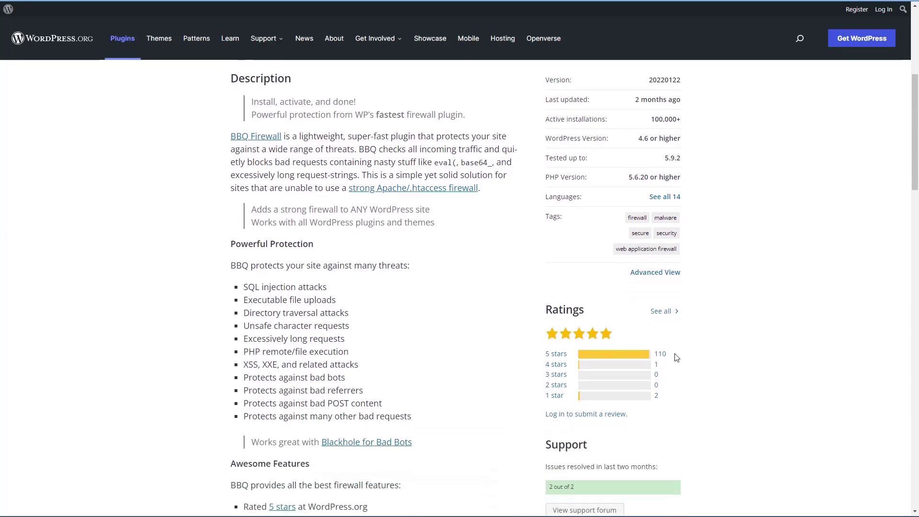
pyautogui.scroll(-1, 676, 358)
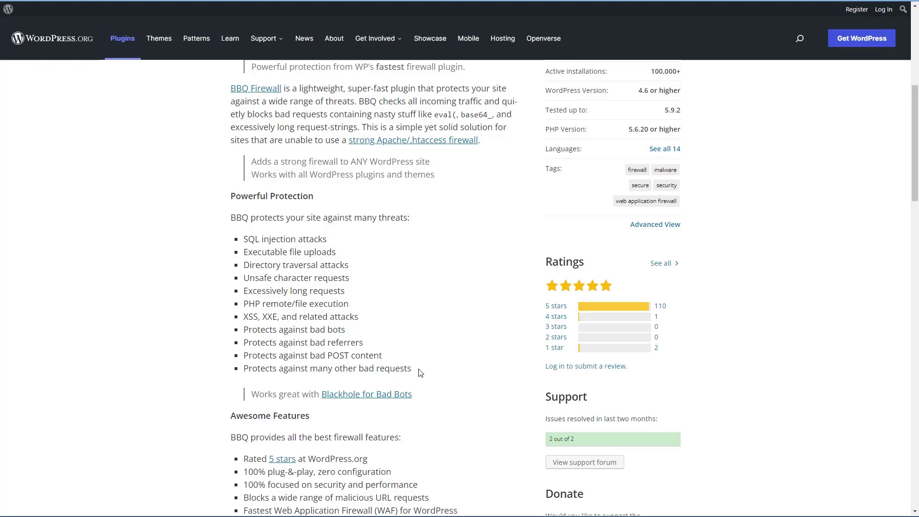
pyautogui.scroll(7, 419, 372)
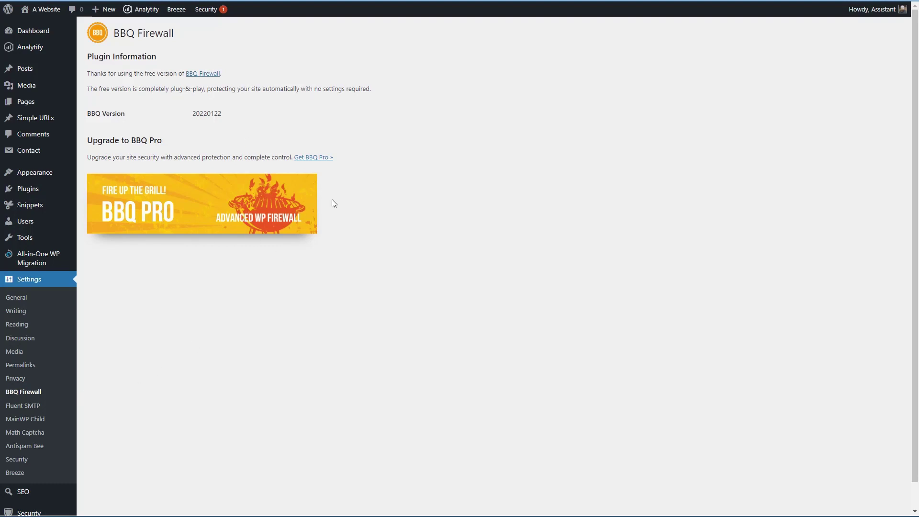
# - Open the BBQ Pro product page from the promo banner on the BBQ Firewall settings page
pyautogui.click(268, 203)
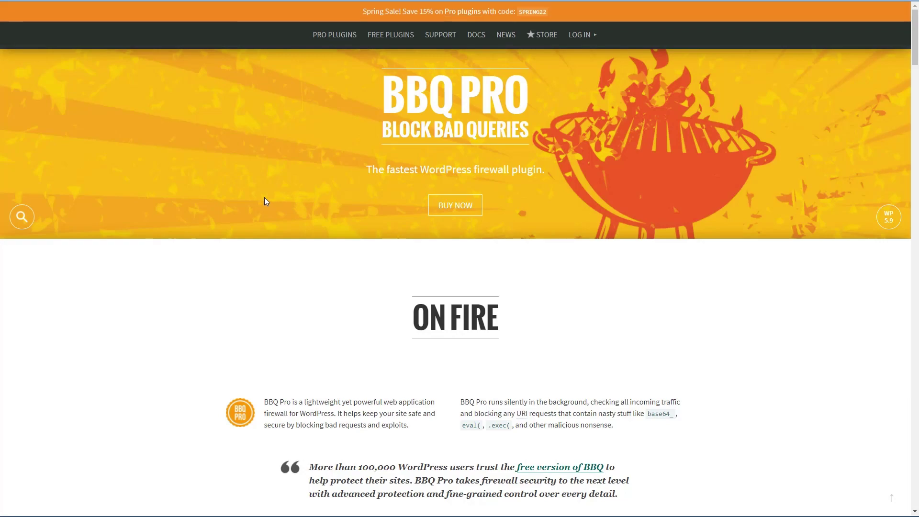
# - Jump to the BBQ Pro pricing table on the Plugin Planet site
pyautogui.click(447, 205)
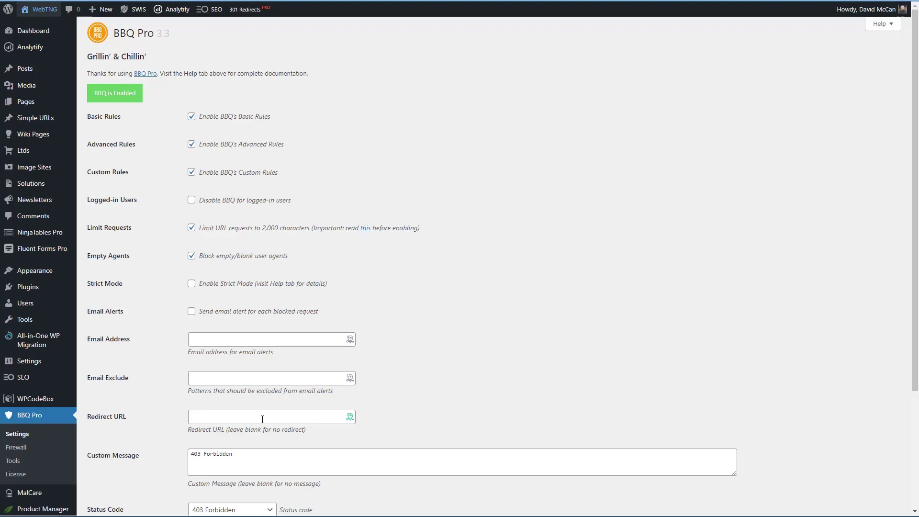
# - Scroll through BBQ Pro 3.3 settings to review its basic, advanced and custom rules
pyautogui.scroll(-2, 262, 420)
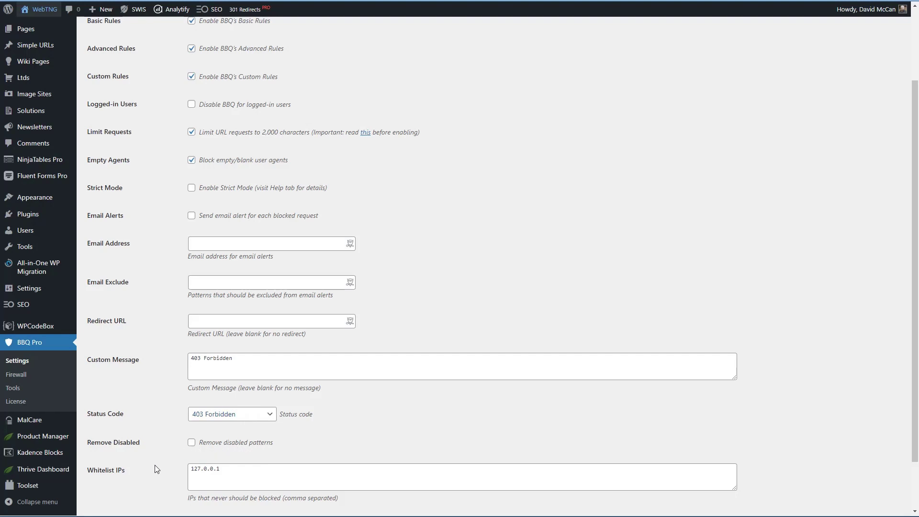
pyautogui.scroll(-1, 161, 468)
# - Open BBQ Pro's Firewall page and review the Basic patterns, toggling the (null) rule off and on
pyautogui.click(16, 375)
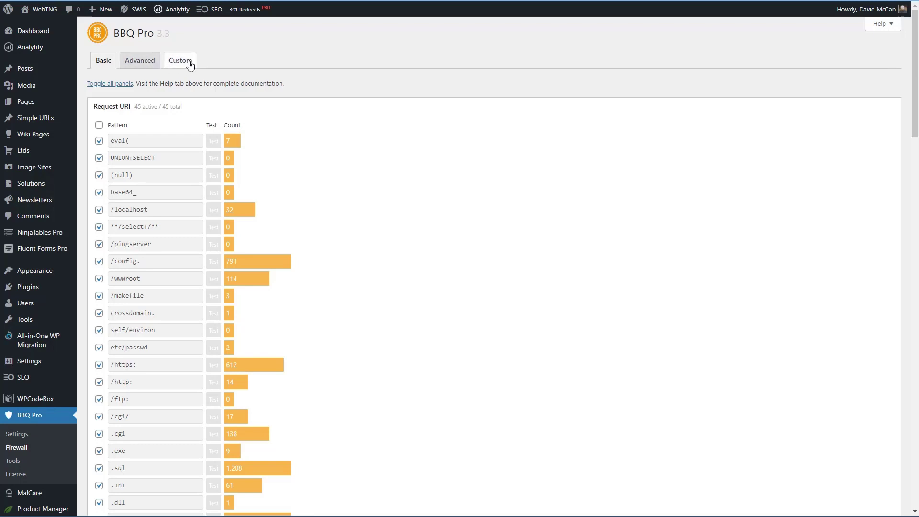
pyautogui.scroll(-2, 276, 125)
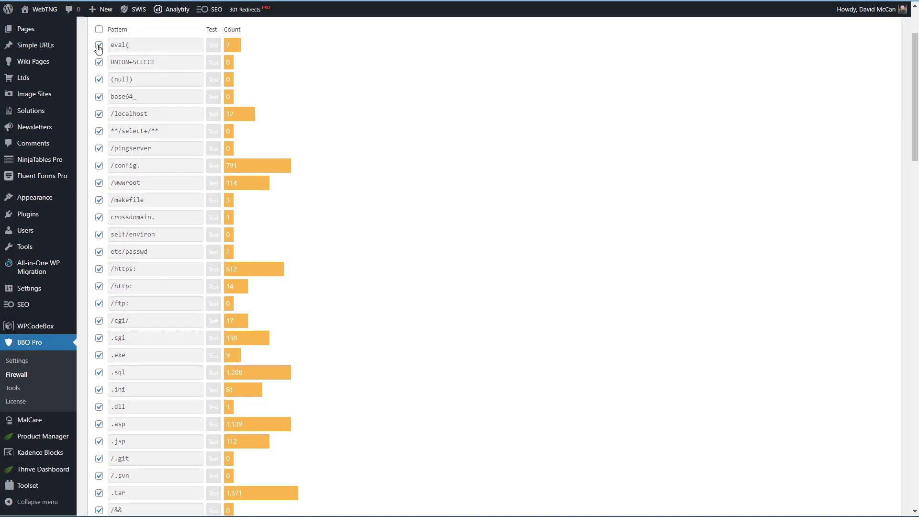
pyautogui.click(99, 79)
pyautogui.click(99, 79)
pyautogui.moveTo(232, 165); pyautogui.dragTo(240, 166)
pyautogui.click(317, 165)
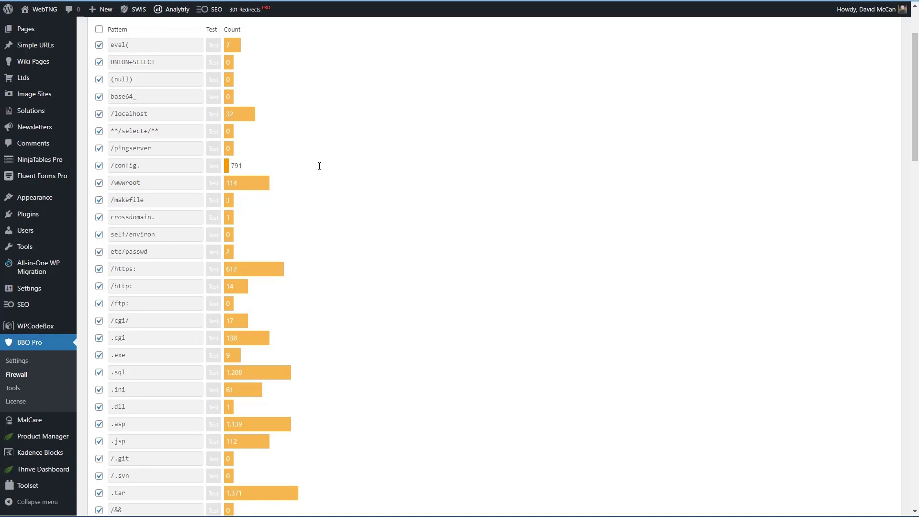
pyautogui.scroll(-10, 323, 203)
pyautogui.scroll(-15, 323, 218)
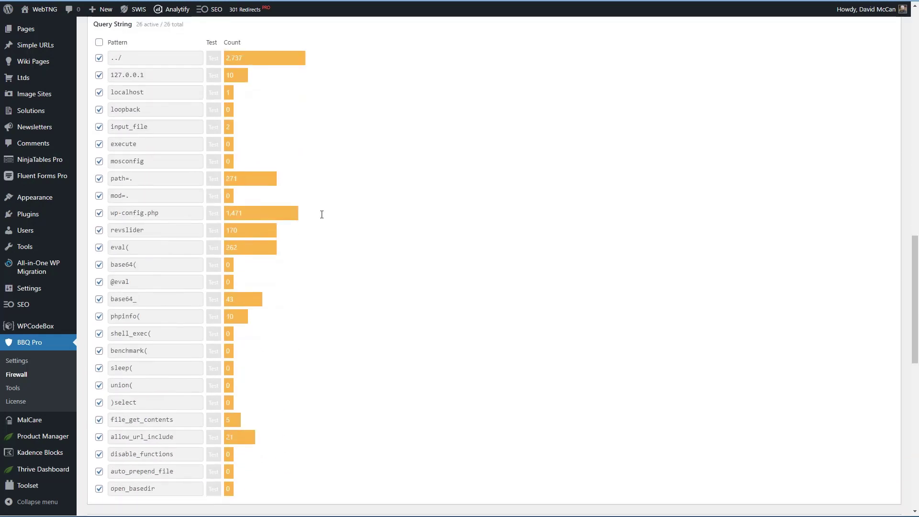
pyautogui.scroll(20, 321, 214)
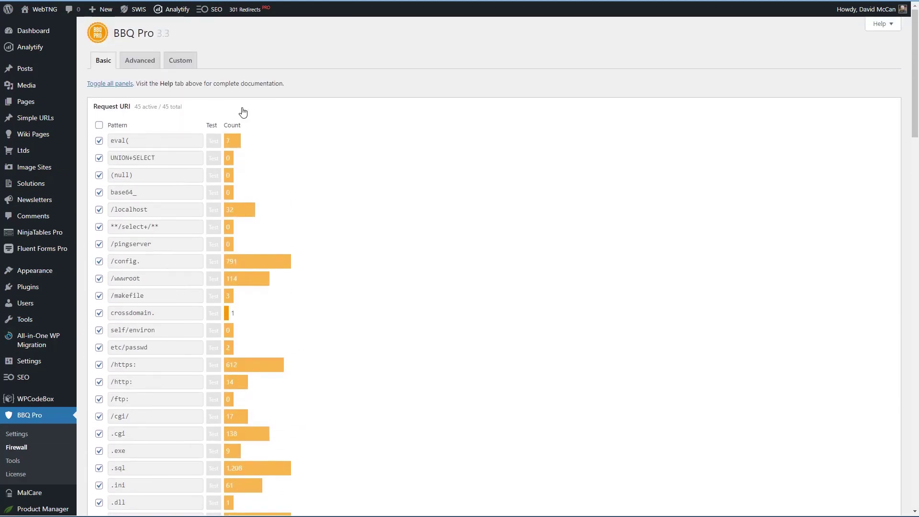
# - Review the Advanced firewall patterns and their block counts, then show the Custom patterns
pyautogui.click(140, 57)
pyautogui.scroll(-1, 314, 136)
pyautogui.scroll(1, 314, 134)
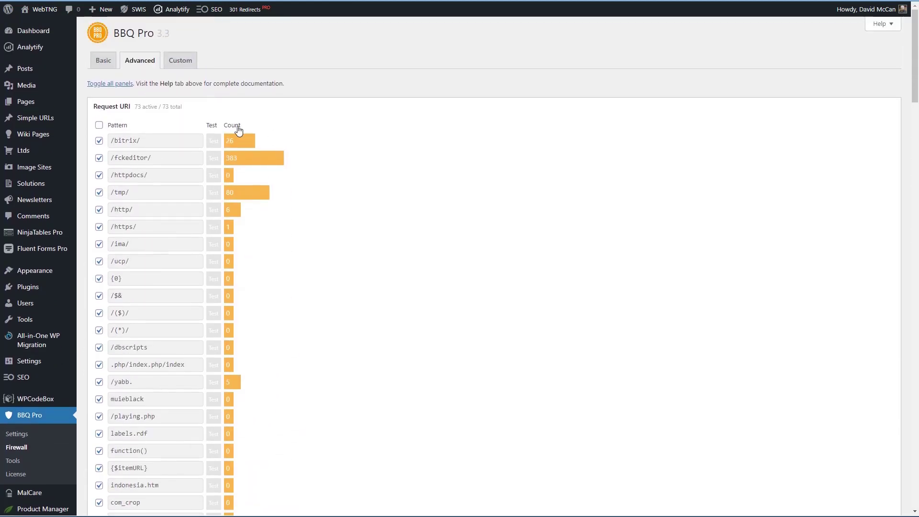
pyautogui.scroll(-6, 291, 200)
pyautogui.scroll(-20, 292, 198)
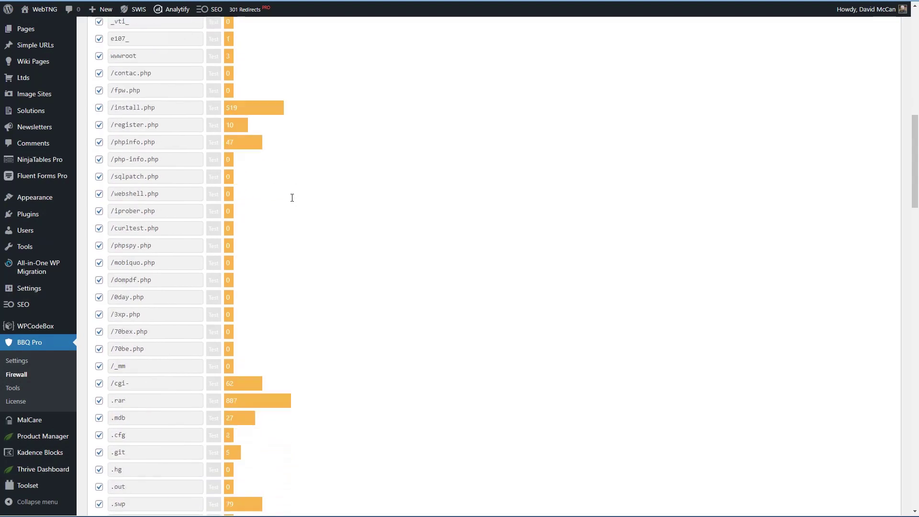
pyautogui.scroll(-20, 292, 197)
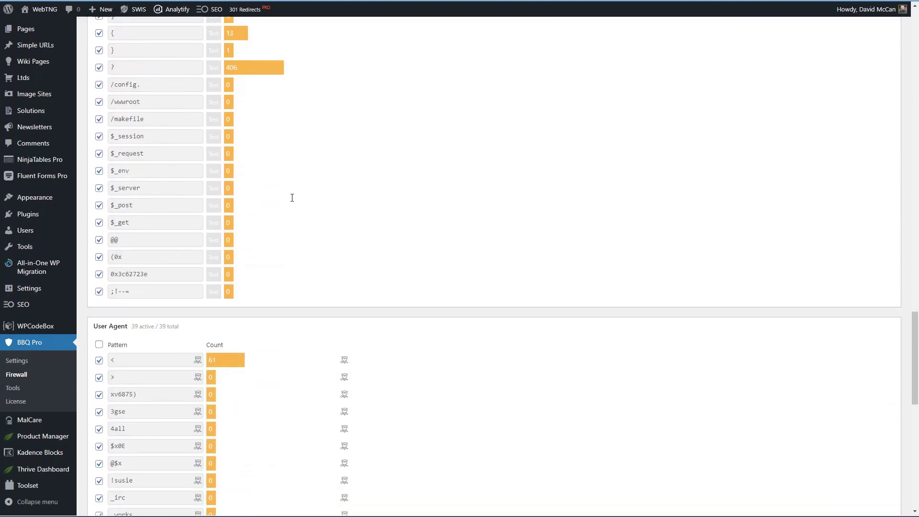
pyautogui.scroll(20, 292, 198)
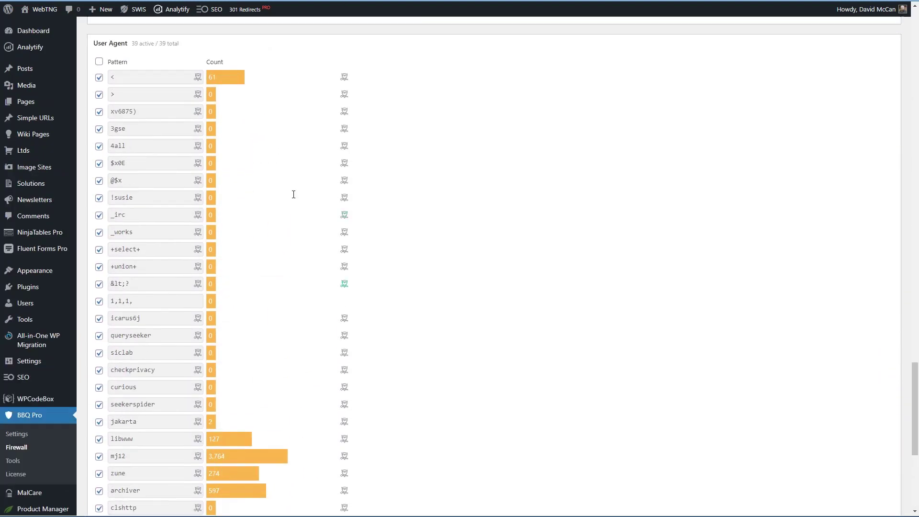
pyautogui.scroll(20, 289, 185)
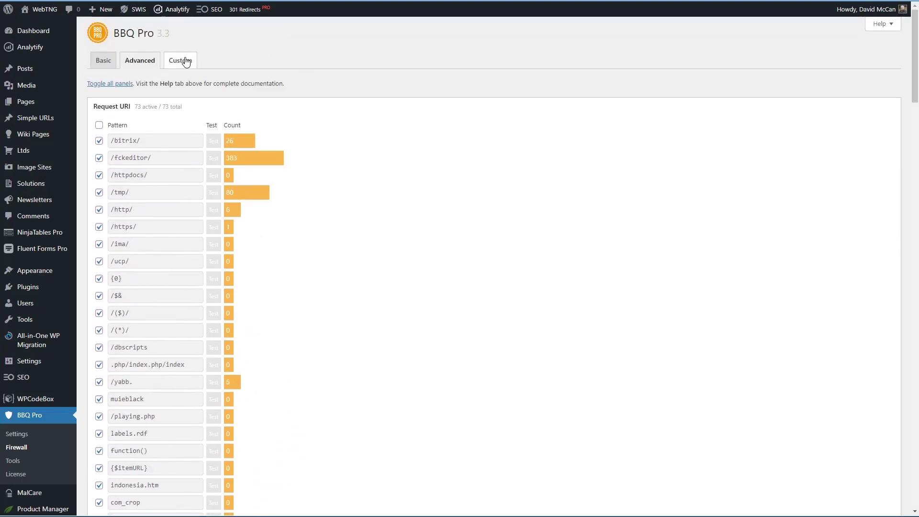
pyautogui.click(186, 62)
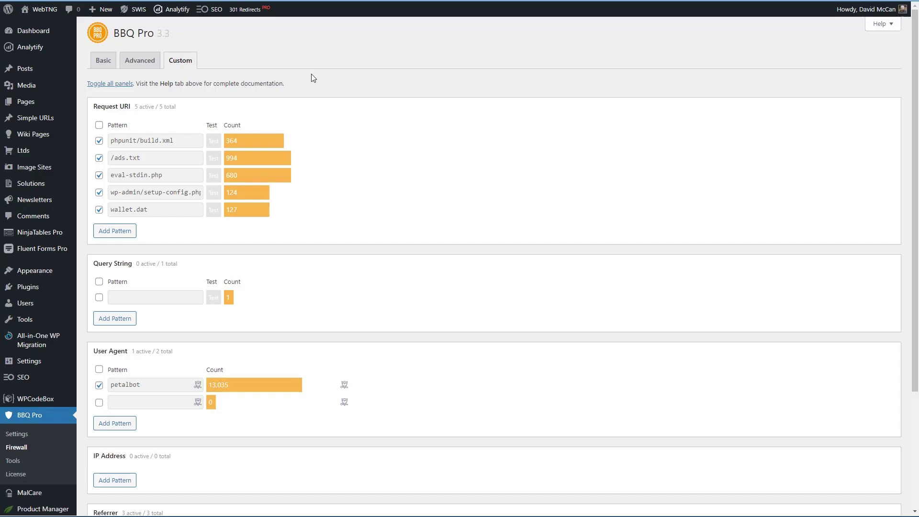
# - Open BBQ Pro's Tools page from the admin sidebar
pyautogui.click(13, 462)
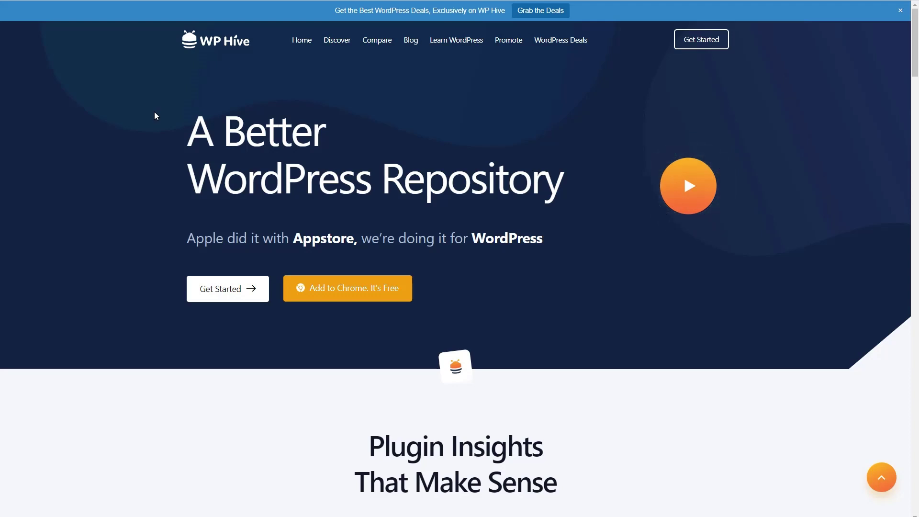
# - Search WP Hive for 'bbq firewall' and open BBQ Firewall's test results
pyautogui.scroll(-3, 155, 116)
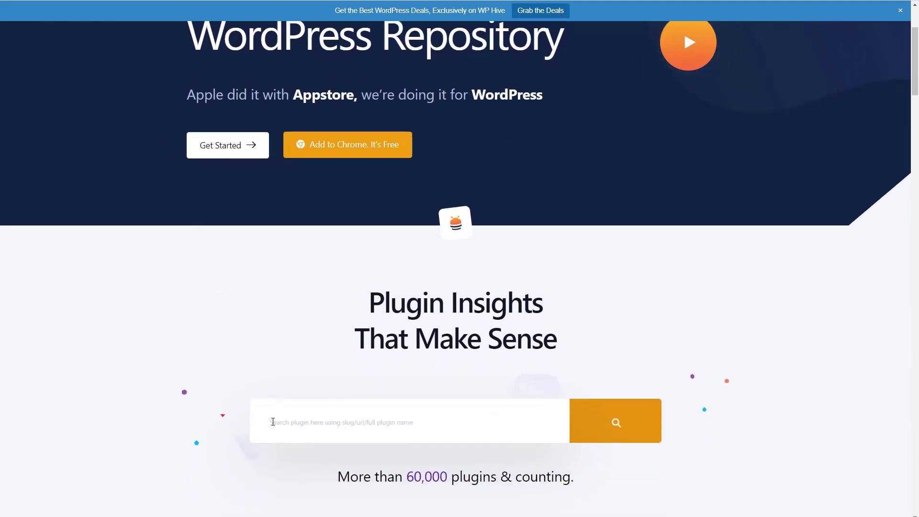
pyautogui.click(273, 422)
pyautogui.write('bbq firewall')
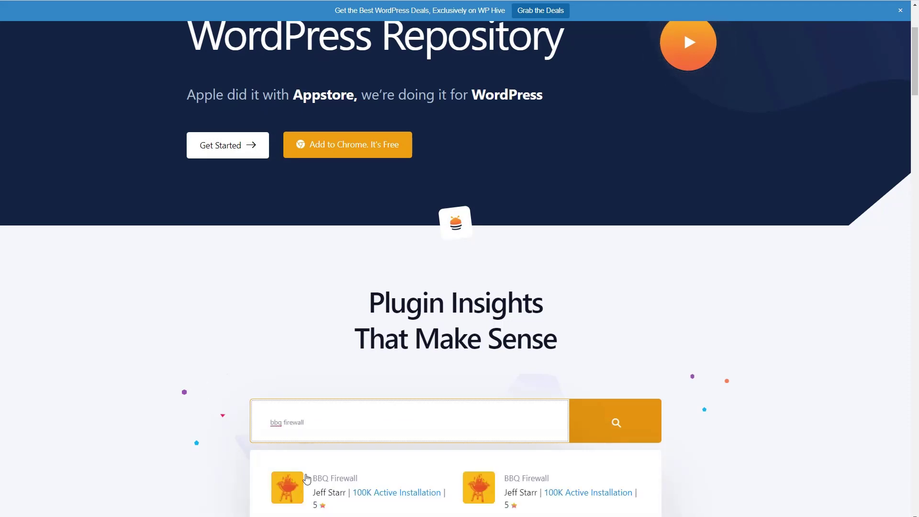
pyautogui.click(308, 478)
# - Scroll through BBQ Firewall's WP Hive test results, where all ten checks pass
pyautogui.scroll(-4, 146, 223)
pyautogui.scroll(-4, 147, 227)
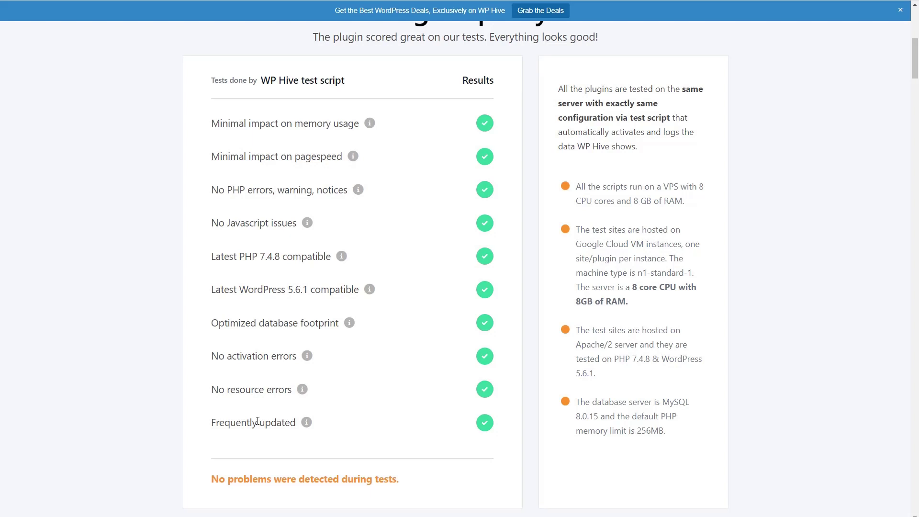
pyautogui.scroll(1, 436, 189)
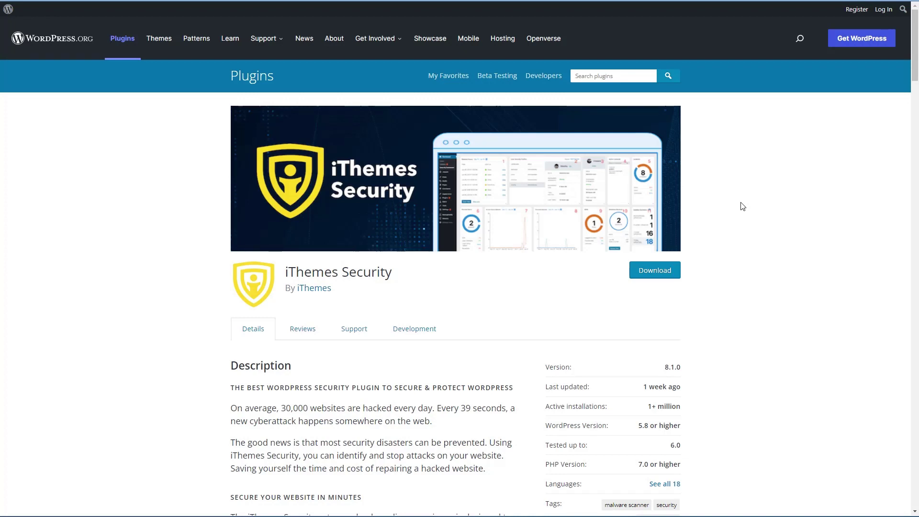
# - Scroll through the iThemes Security 8.1.0 plugin page's details and ratings on WordPress.org
pyautogui.scroll(-3, 742, 207)
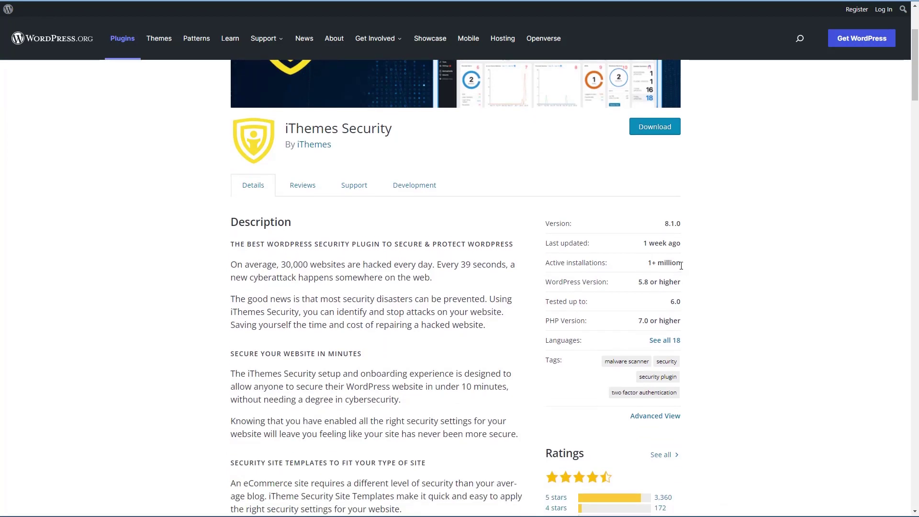
pyautogui.scroll(-3, 707, 265)
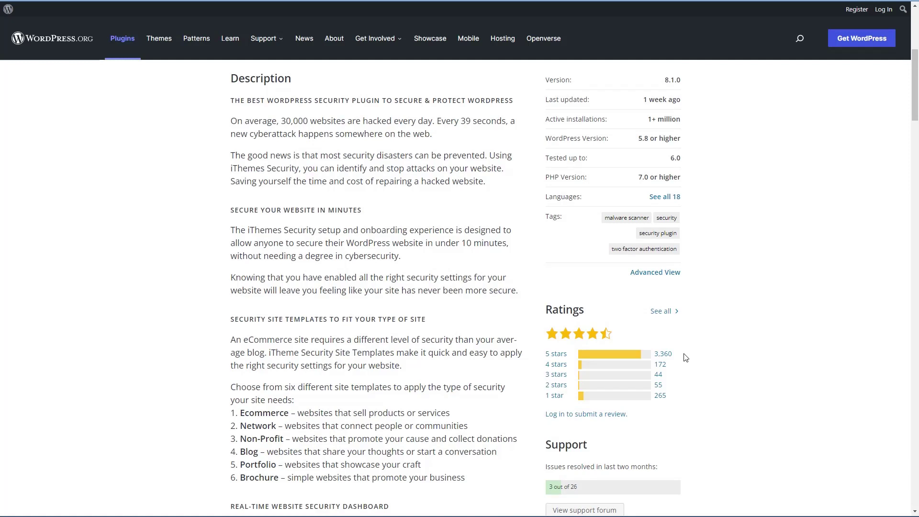
pyautogui.scroll(-3, 686, 358)
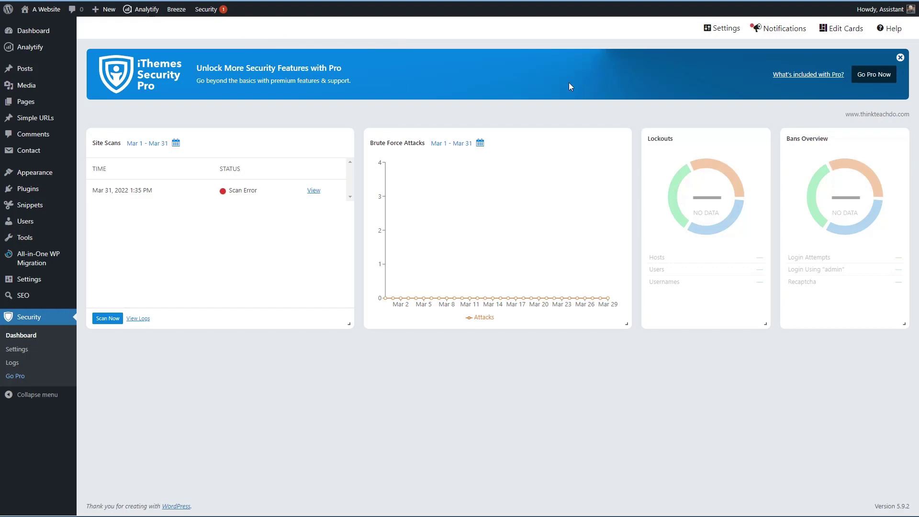
# - Close the 'Unlock More Security Features with Pro' banner on the iThemes Security dashboard
pyautogui.click(900, 58)
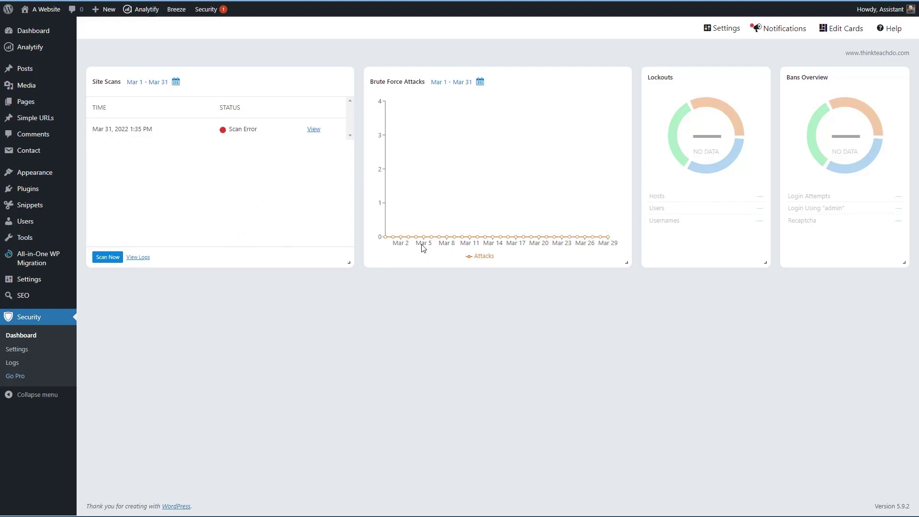
# - Show iThemes Security's lockout features and open the Local Brute Force configuration
pyautogui.click(16, 349)
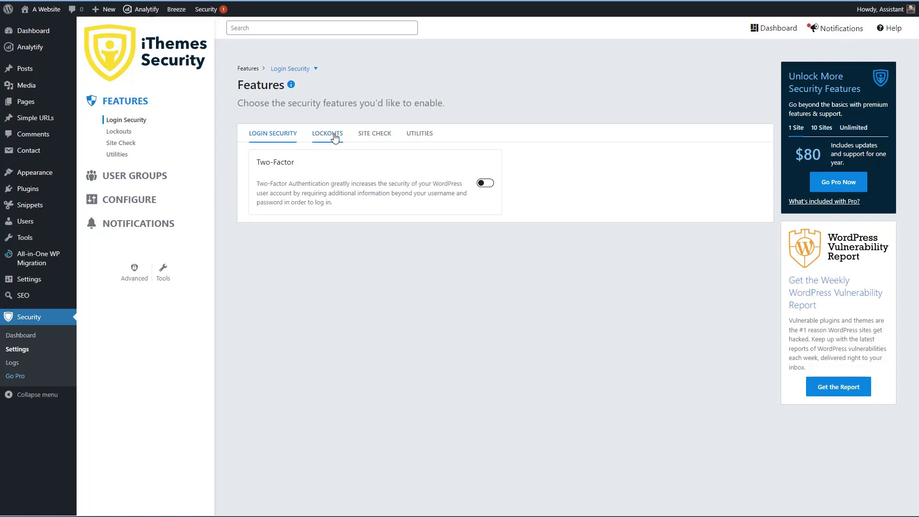
pyautogui.click(327, 134)
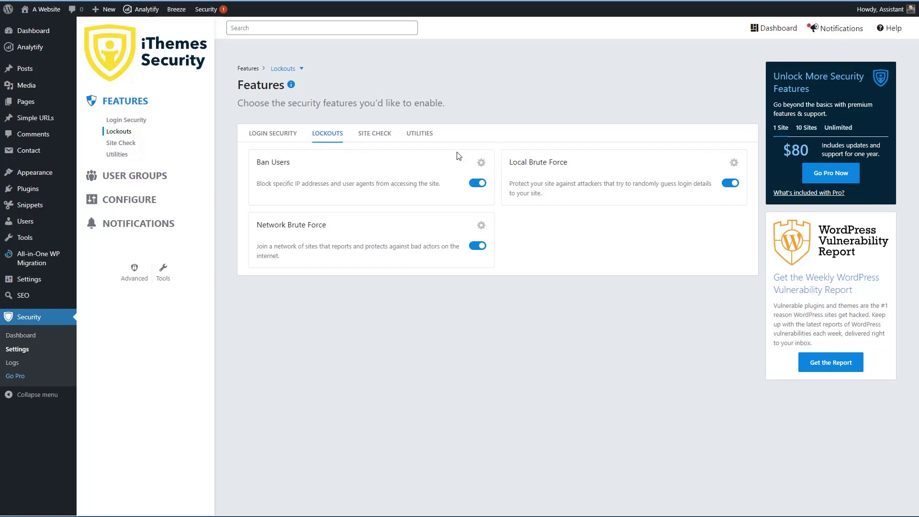
pyautogui.click(733, 163)
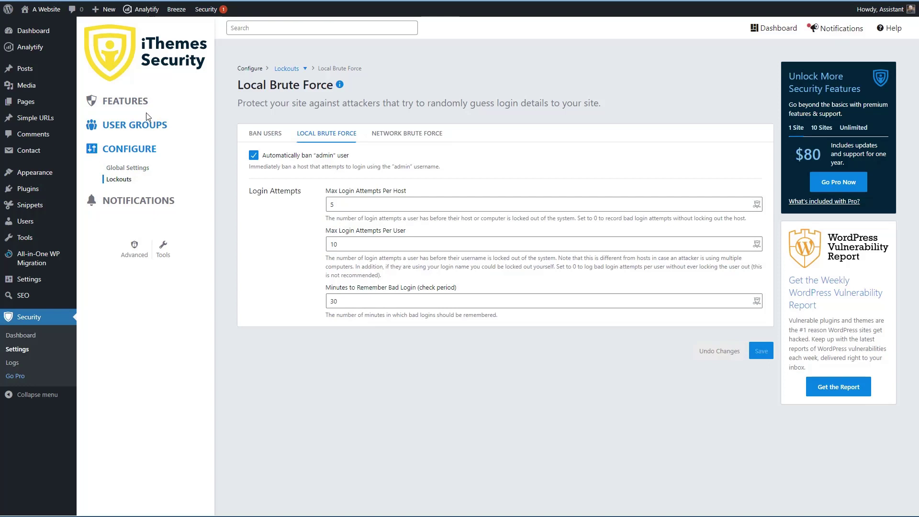
# - Go back to the features overview and browse the Lockouts, Site Check and Utilities features
pyautogui.click(131, 105)
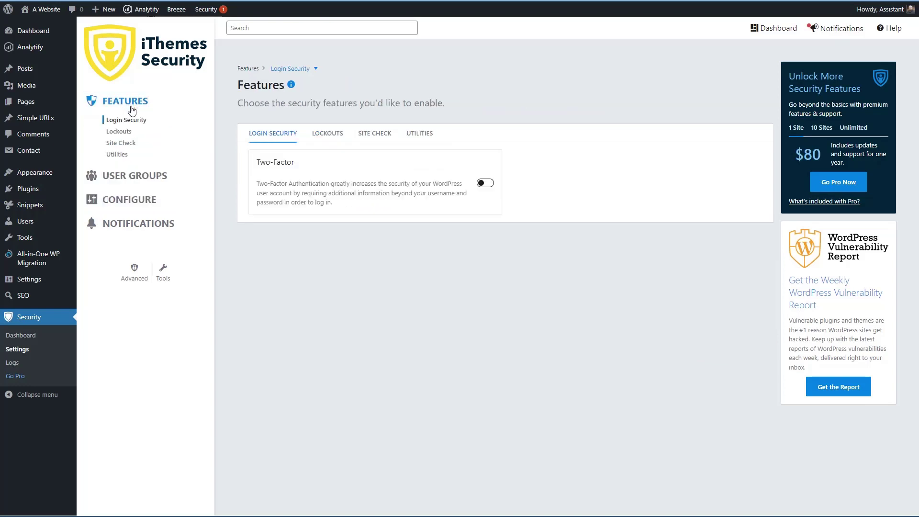
pyautogui.click(328, 134)
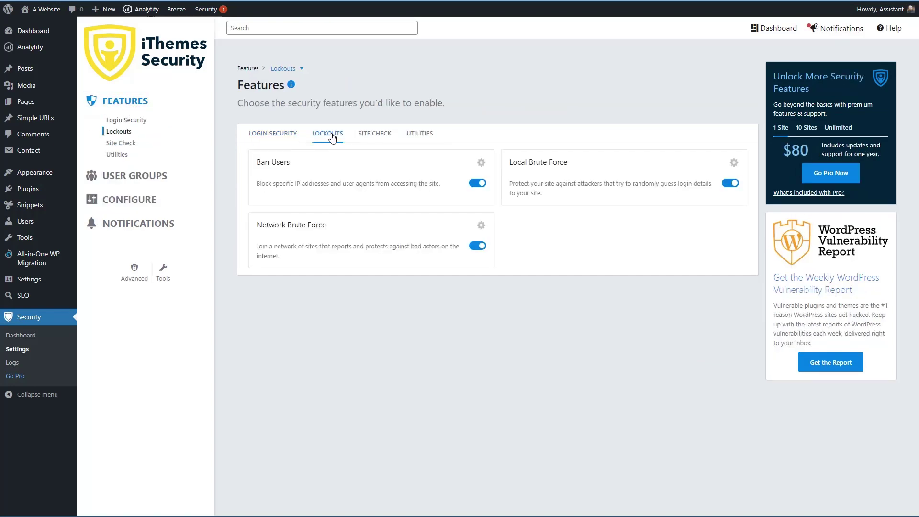
pyautogui.click(374, 136)
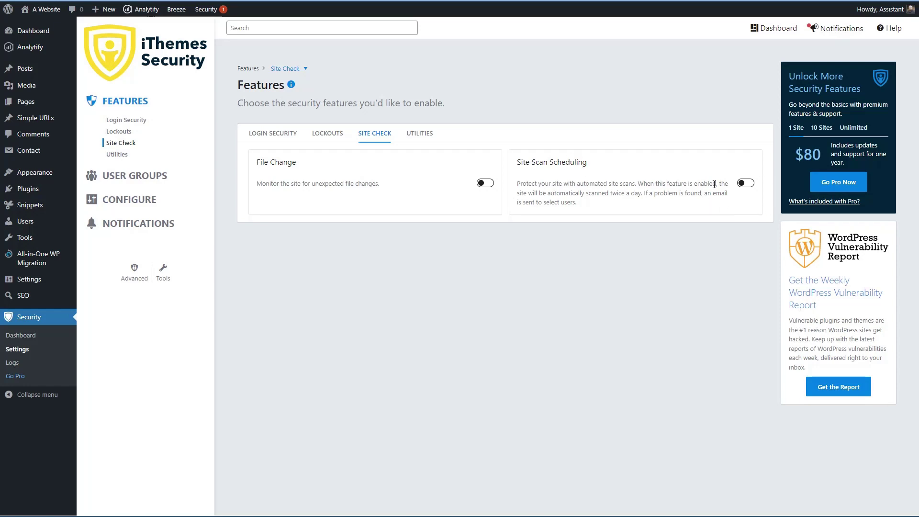
pyautogui.click(424, 136)
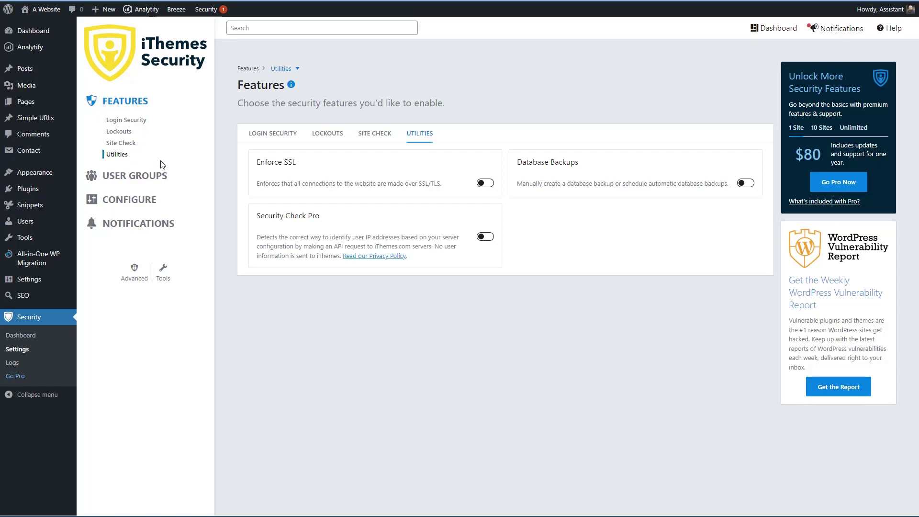
# - View the Subscriber Users group's name and roles, then open Global Settings
pyautogui.click(138, 178)
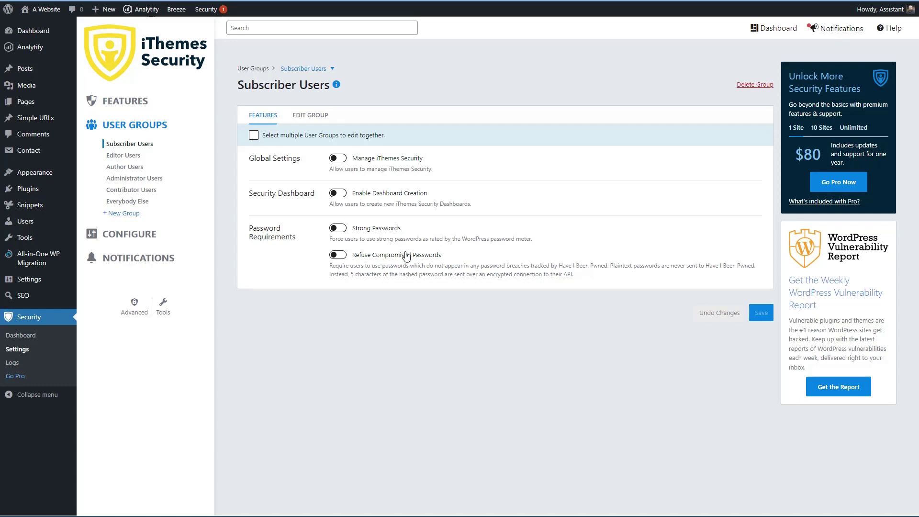
pyautogui.click(310, 116)
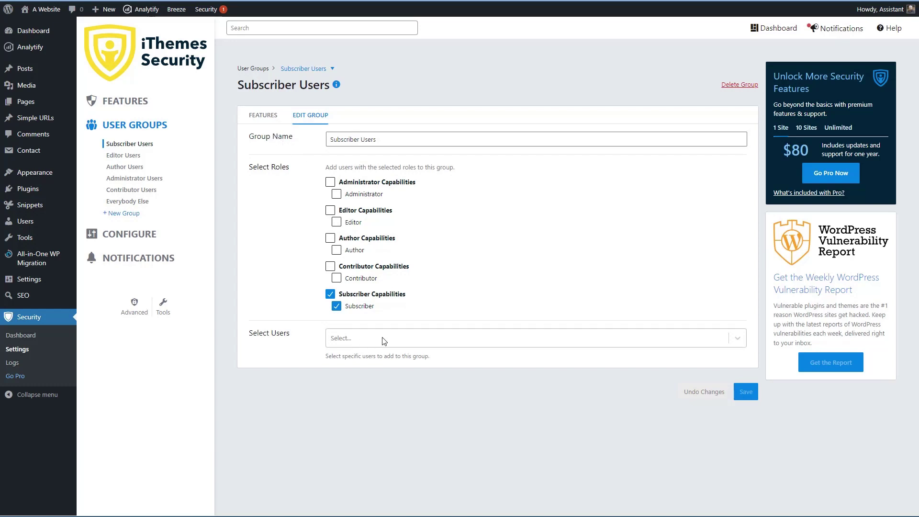
pyautogui.click(133, 234)
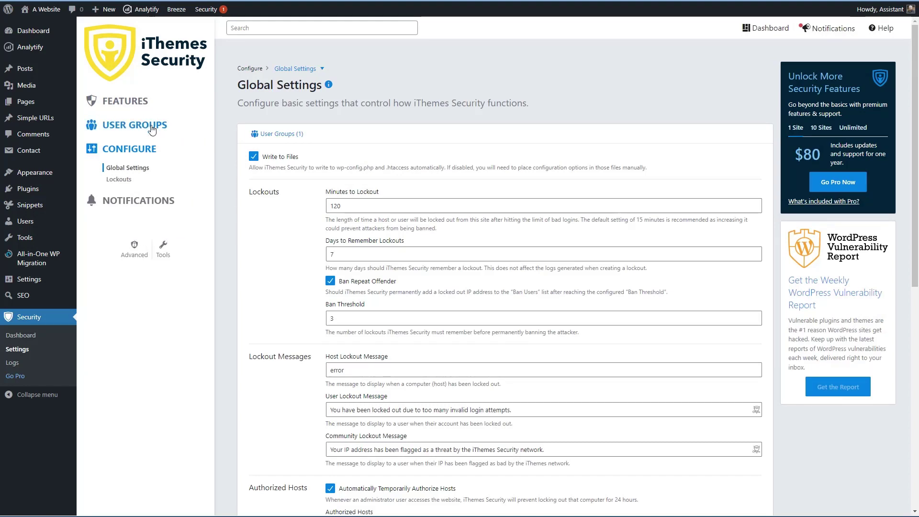
# - Scroll Global Settings down to logging and IP detection, then open Lockouts and Advanced System Tweaks
pyautogui.scroll(-1, 335, 177)
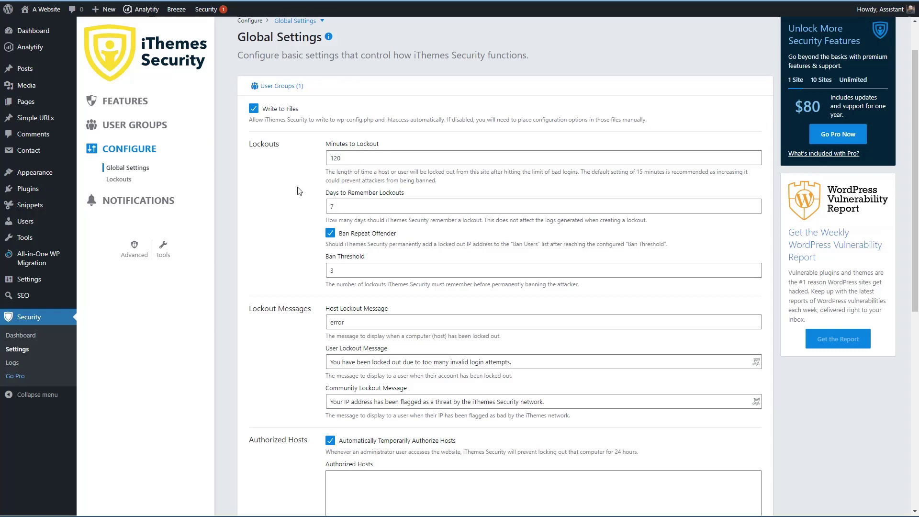
pyautogui.scroll(-2, 299, 191)
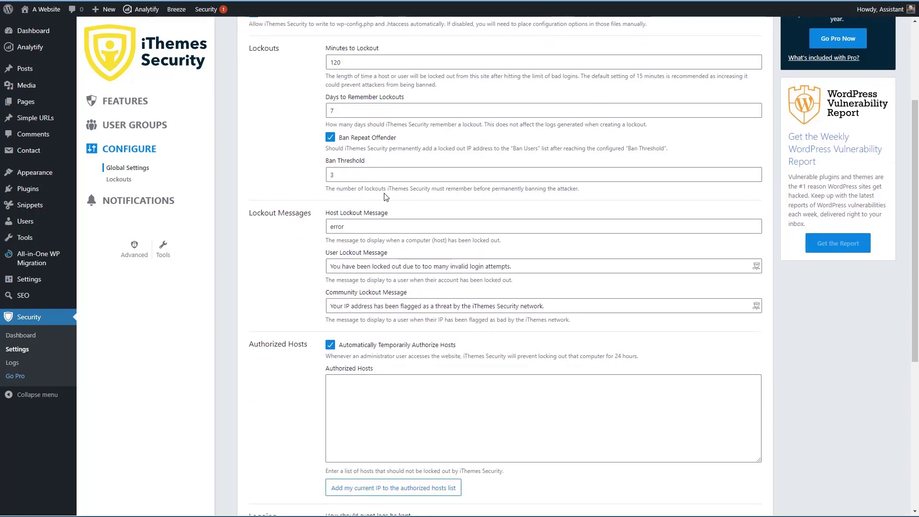
pyautogui.scroll(-4, 361, 241)
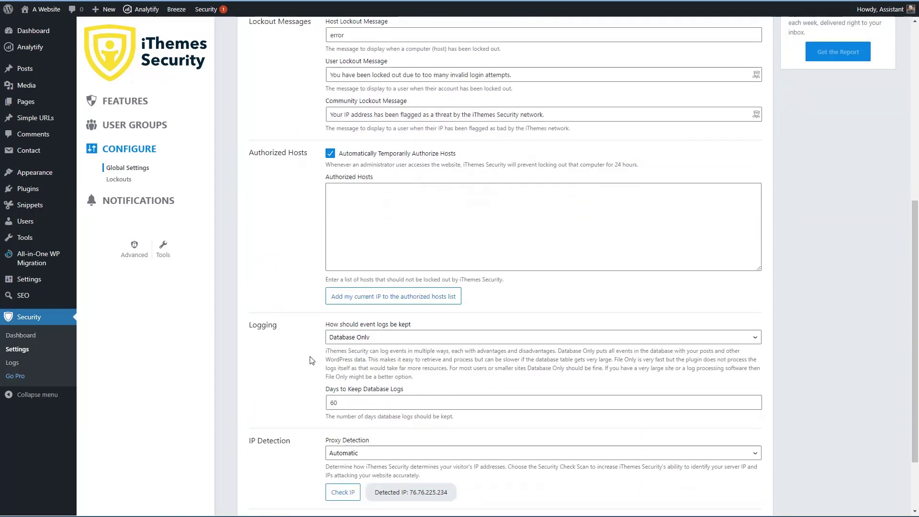
pyautogui.scroll(-2, 311, 360)
pyautogui.click(109, 181)
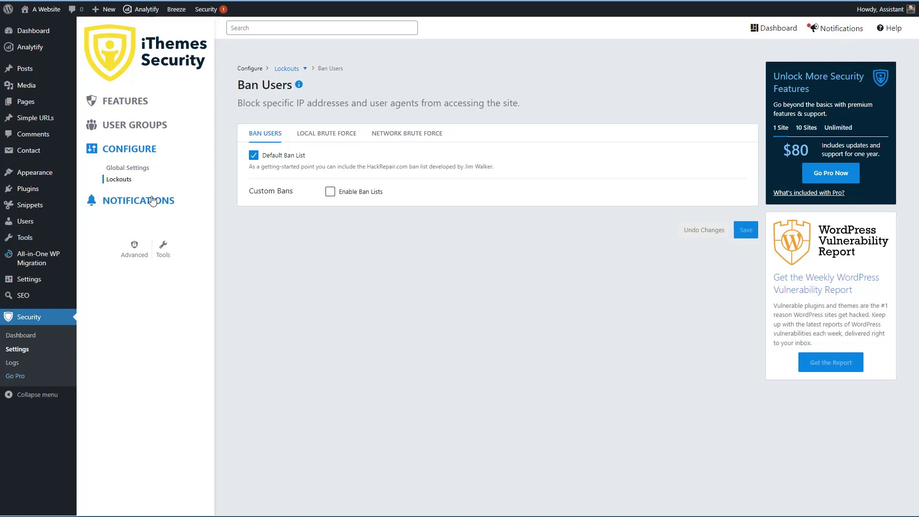
pyautogui.click(134, 246)
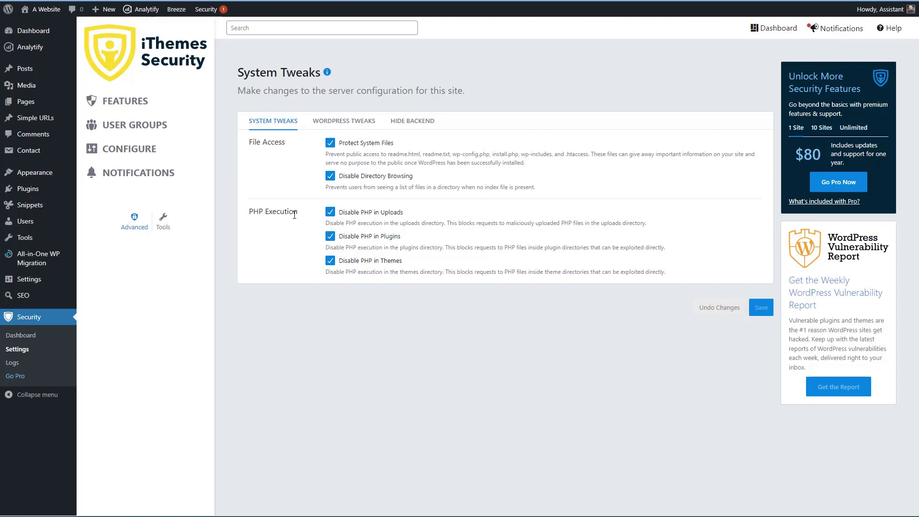
# - Switch from System Tweaks to the WordPress Tweaks settings
pyautogui.click(334, 124)
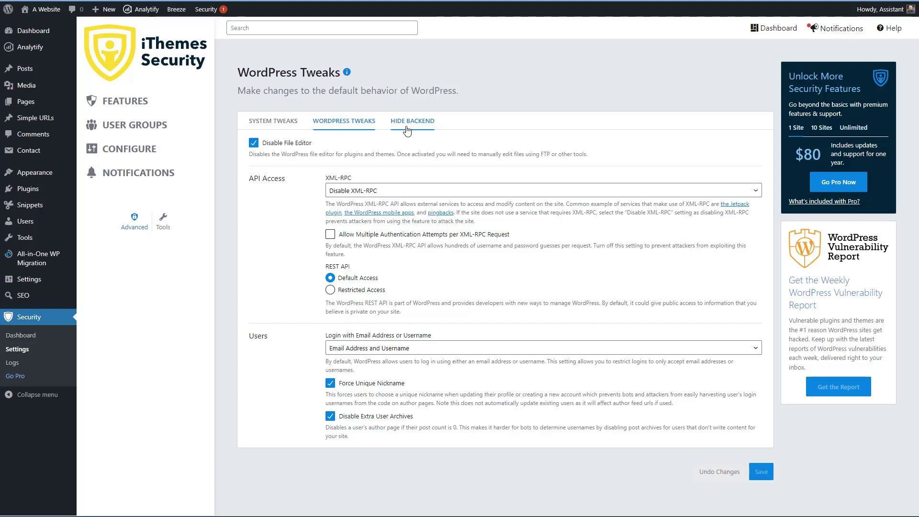
# - Open the iThemes Security tools page
pyautogui.click(165, 221)
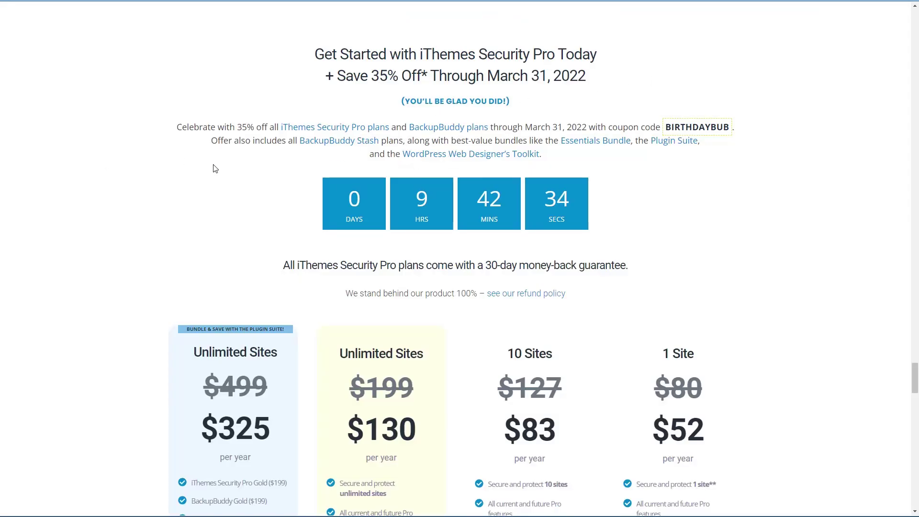
# - Scroll the iThemes Security Pro page down to the pricing plan cards
pyautogui.scroll(-4, 213, 168)
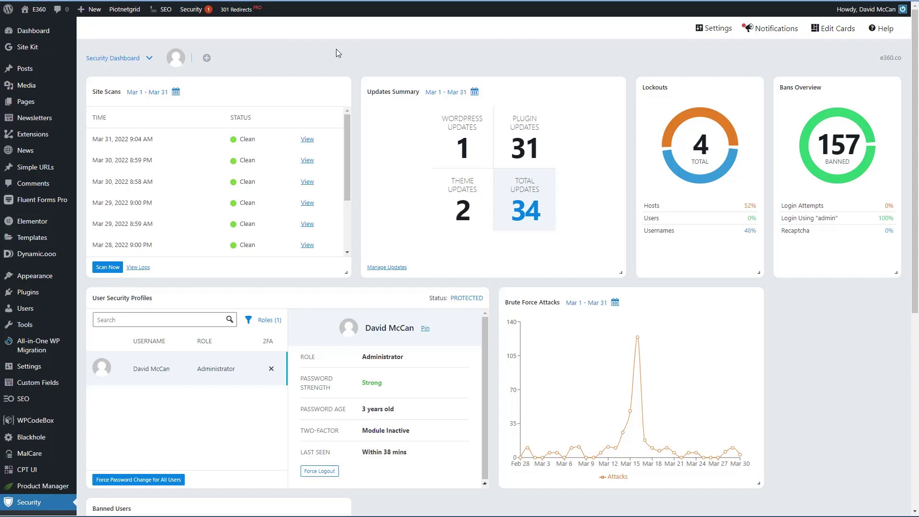
# - Review the dashboard's Brute Force Attacks chart and Banned Users list with the latest ban's details
pyautogui.scroll(-1, 323, 50)
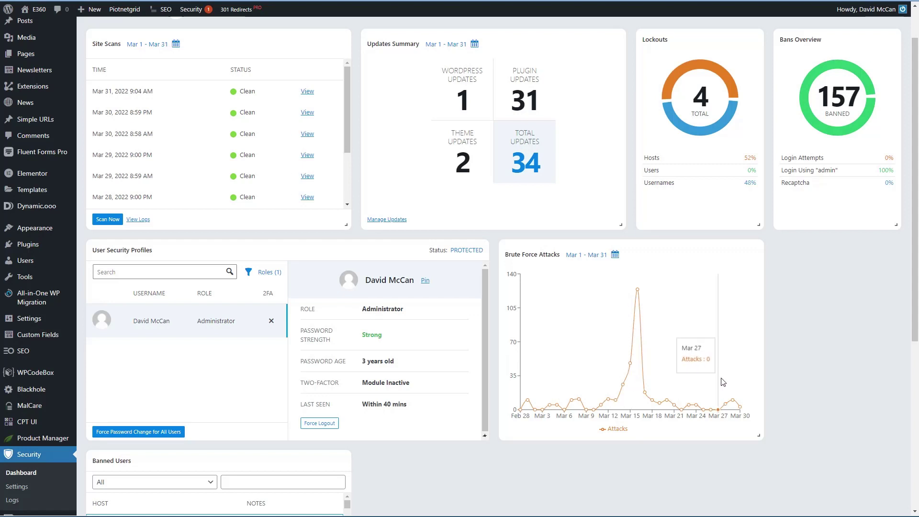
pyautogui.moveTo(641, 291)
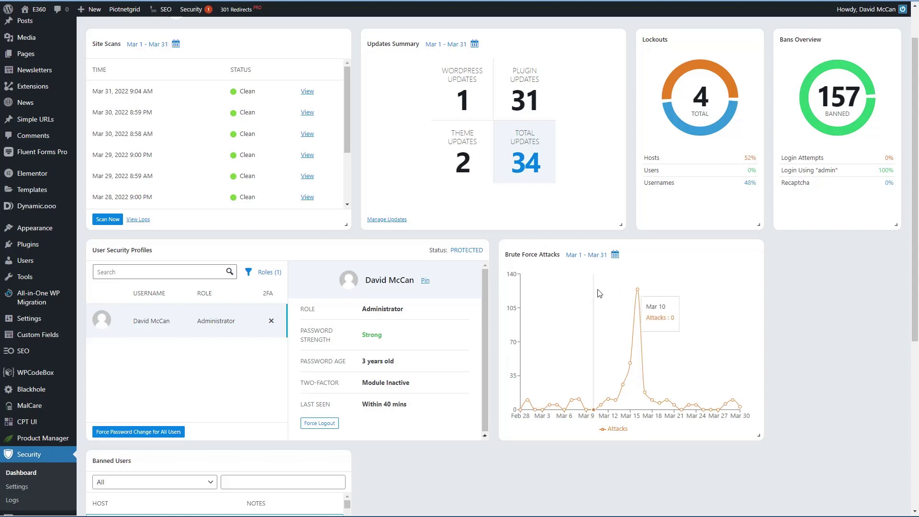
pyautogui.scroll(-4, 248, 338)
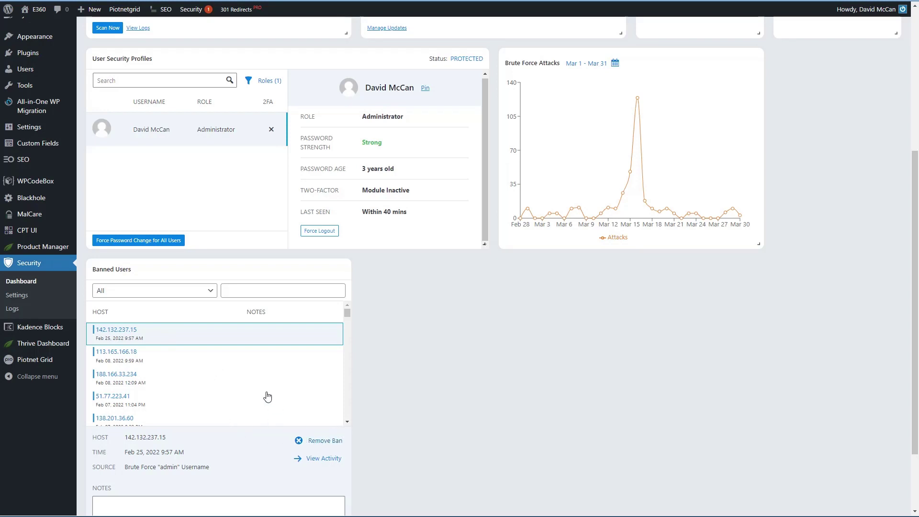
pyautogui.scroll(3, 266, 396)
pyautogui.click(33, 436)
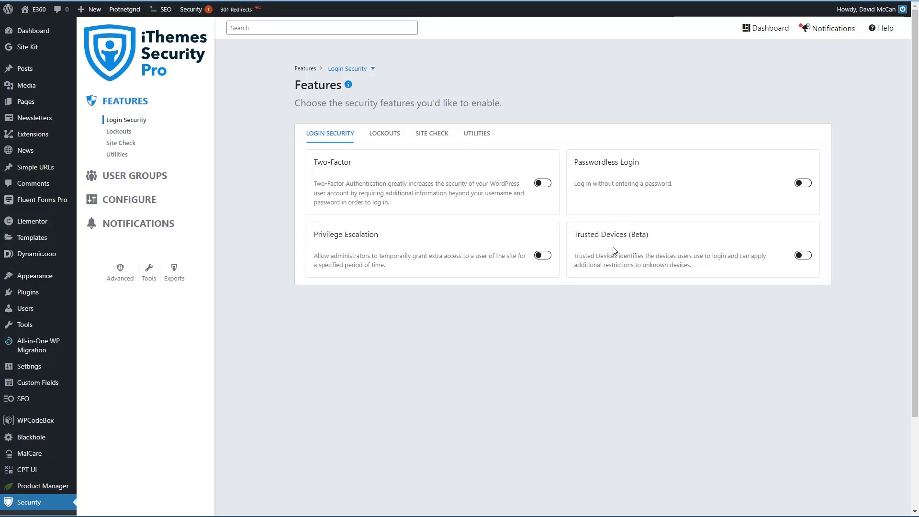
# - Browse the Lockouts, Site Check and Utilities feature tabs, then open the user group settings
pyautogui.click(388, 136)
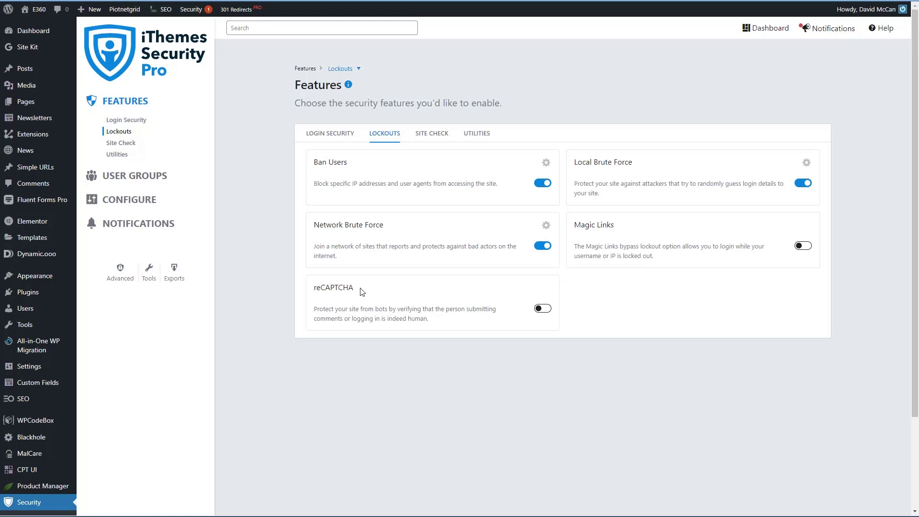
pyautogui.click(441, 135)
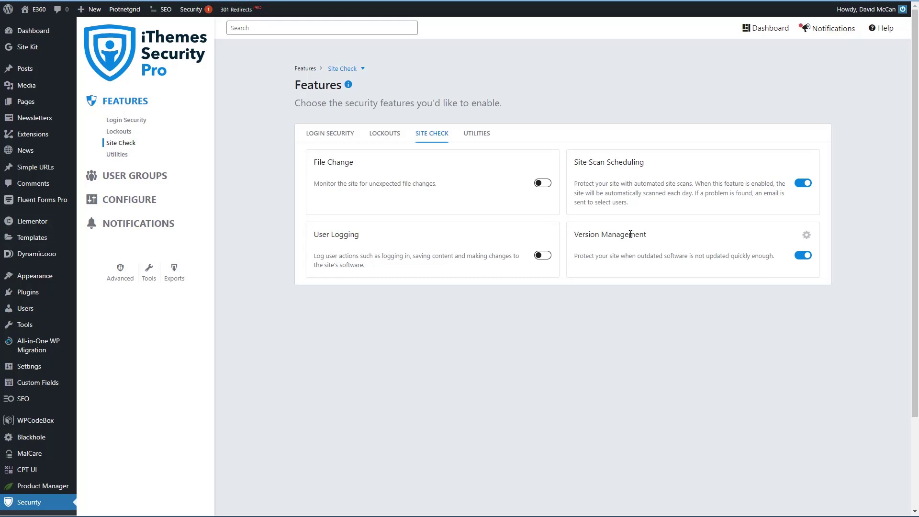
pyautogui.click(476, 136)
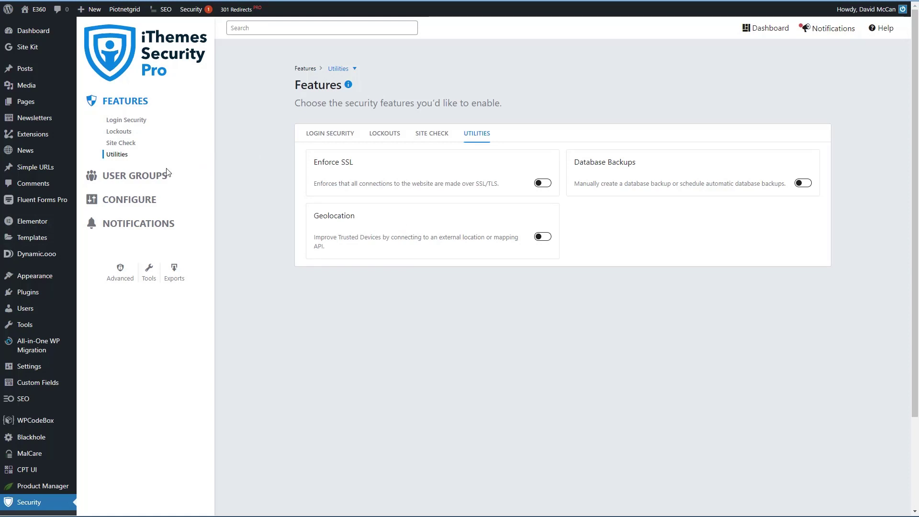
pyautogui.click(135, 177)
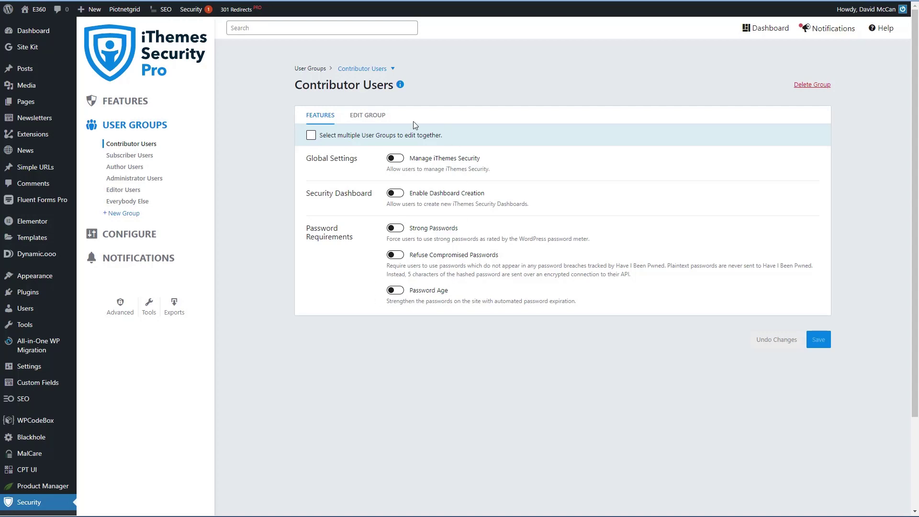
# - Open Global Settings to see the 15-minute lockouts and ban threshold 3
pyautogui.click(139, 237)
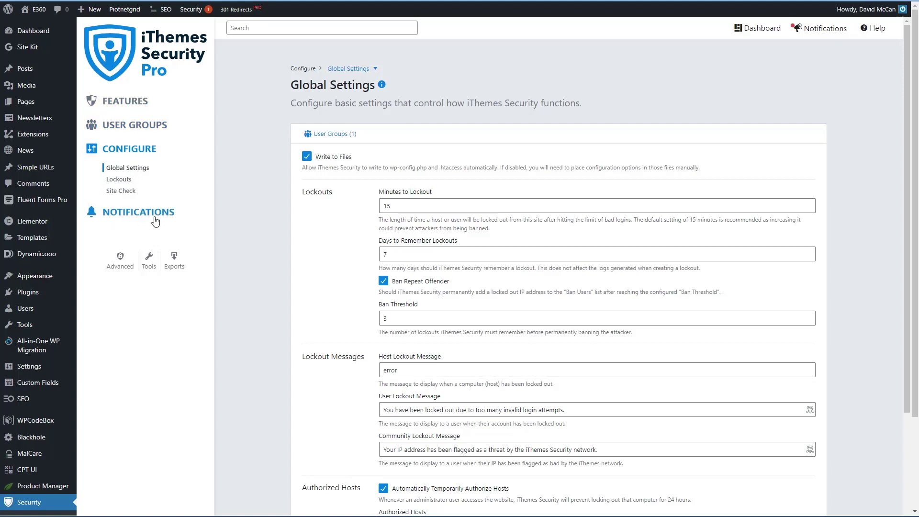
# - Browse System Tweaks, then Tools, ending on the empty Manage Exports page
pyautogui.click(116, 262)
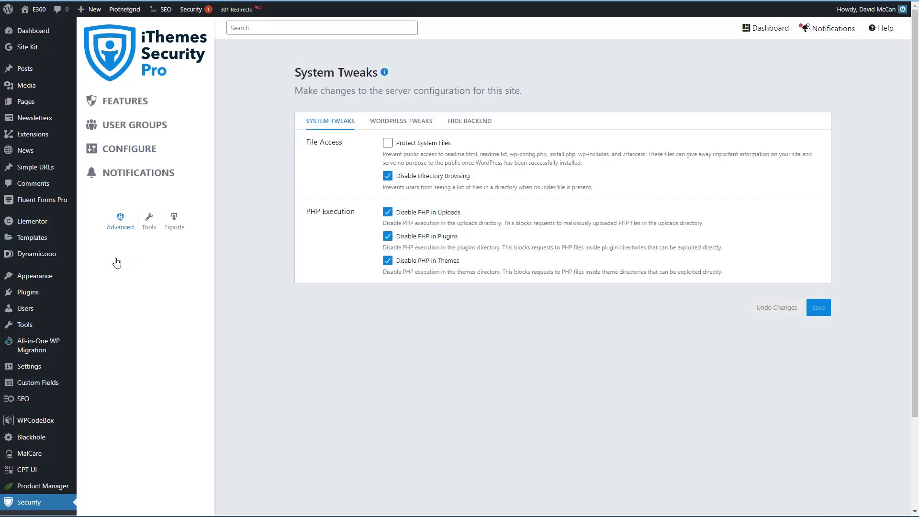
pyautogui.click(149, 221)
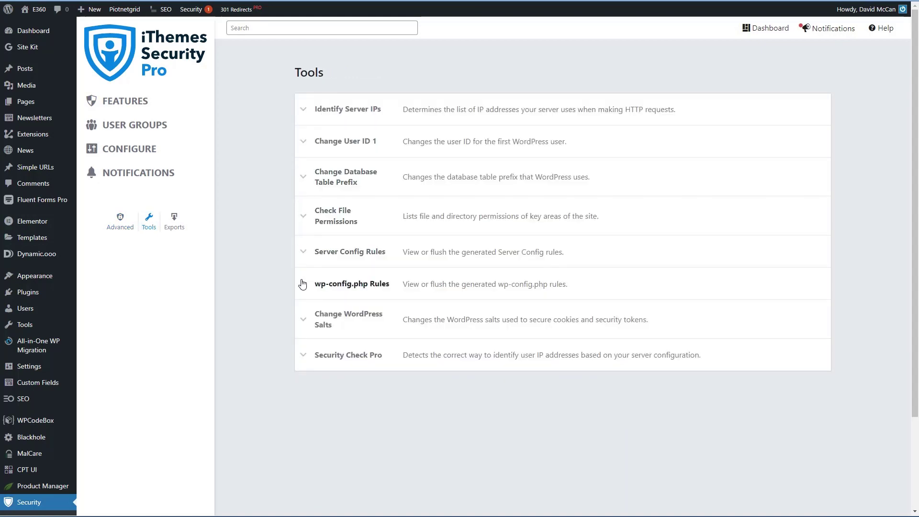
pyautogui.click(175, 221)
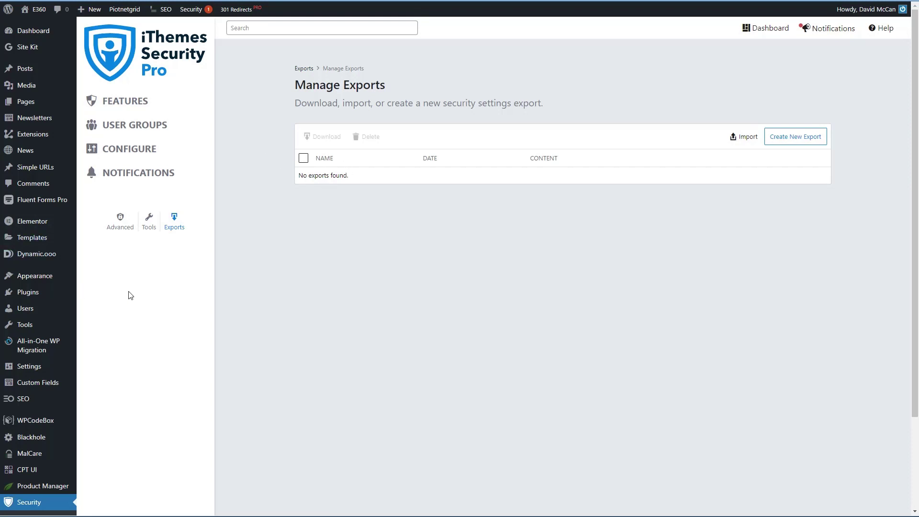
pyautogui.scroll(-1, 94, 309)
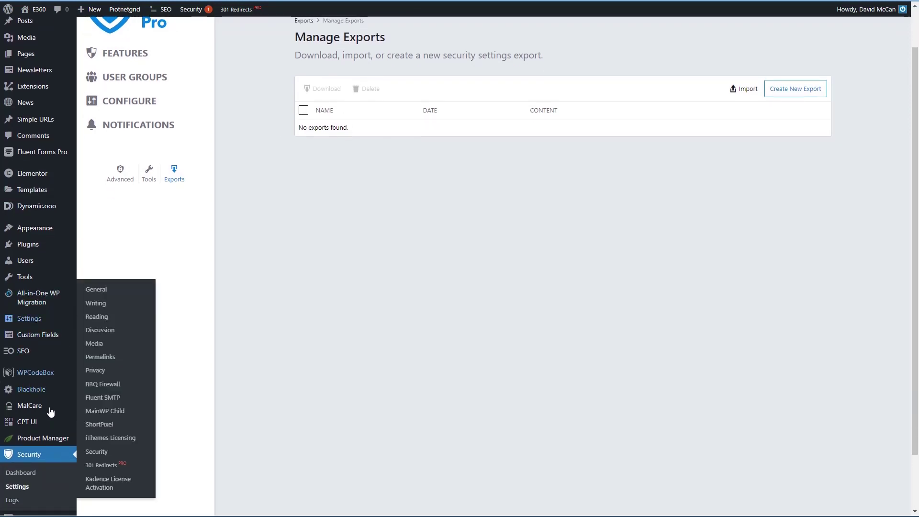
pyautogui.click(18, 501)
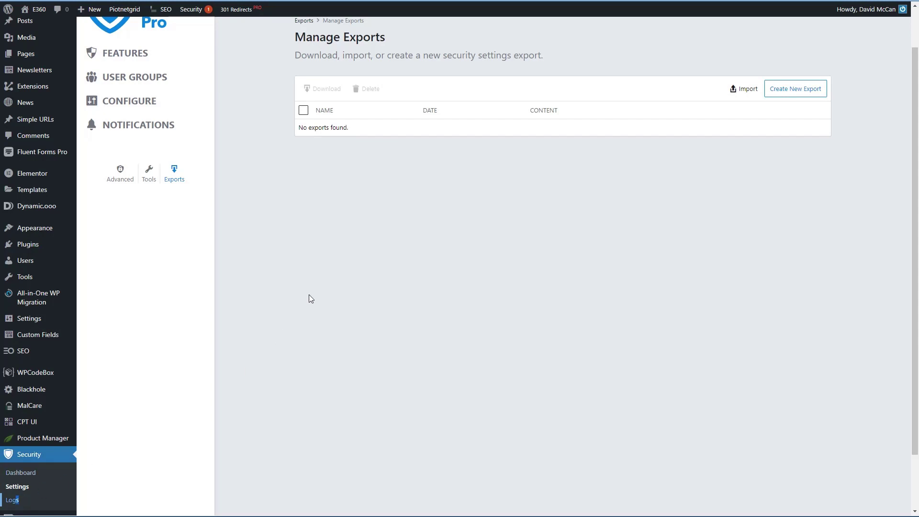
# - List all 1,867 logged security events in the iThemes Security logs
pyautogui.click(182, 54)
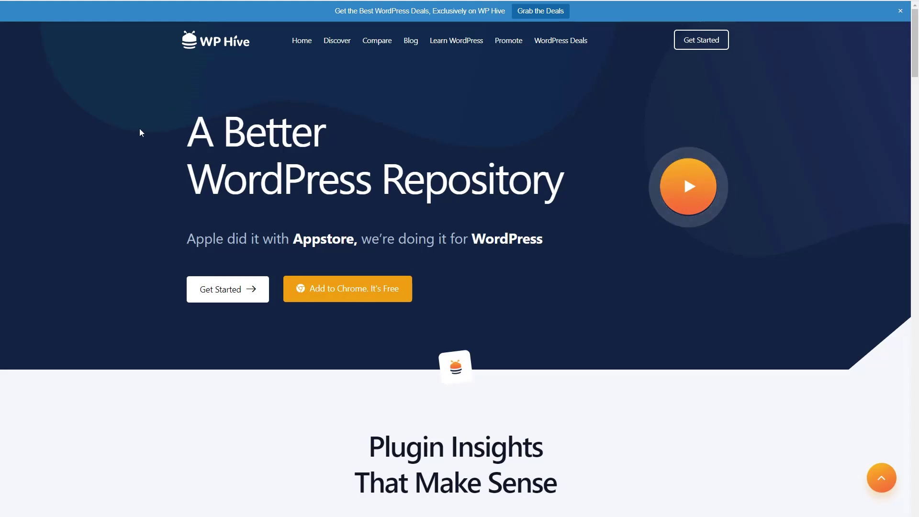
# - Search WP Hive for 'ithemes security' and open the plugin's test report
pyautogui.scroll(-5, 141, 123)
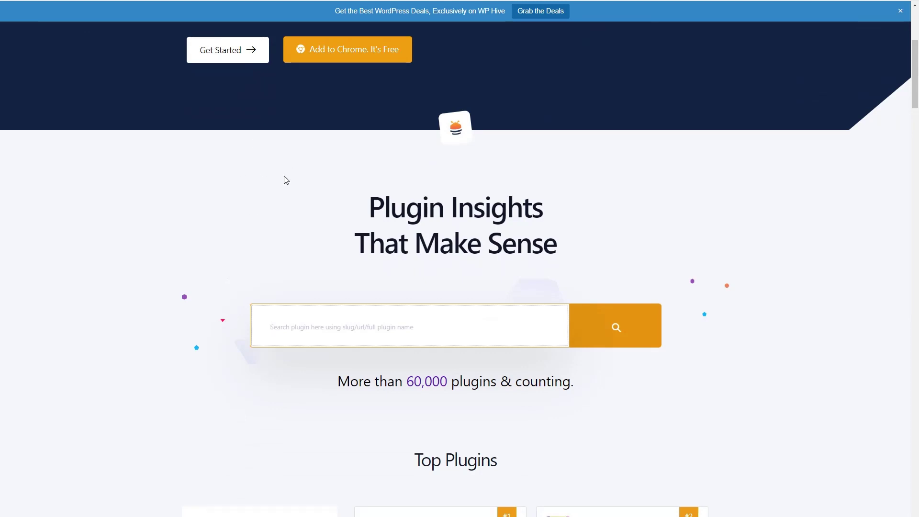
pyautogui.write('i')
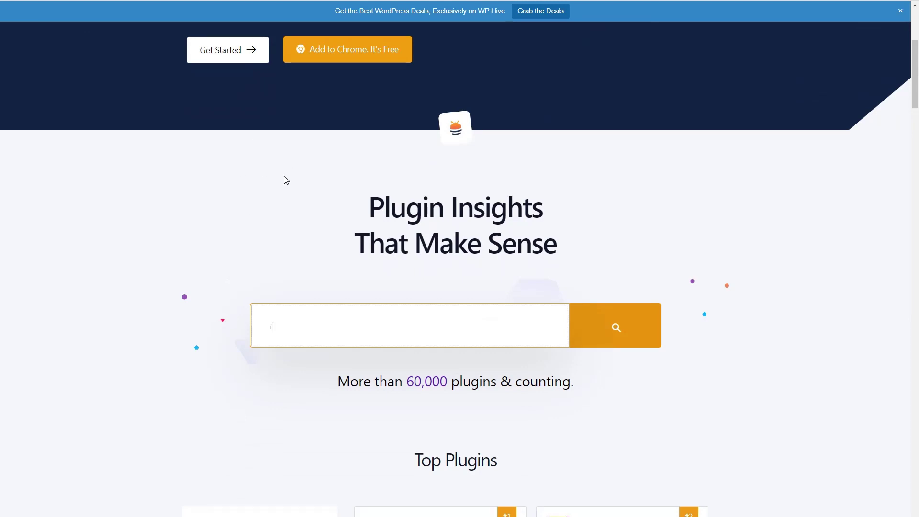
pyautogui.write('themes security')
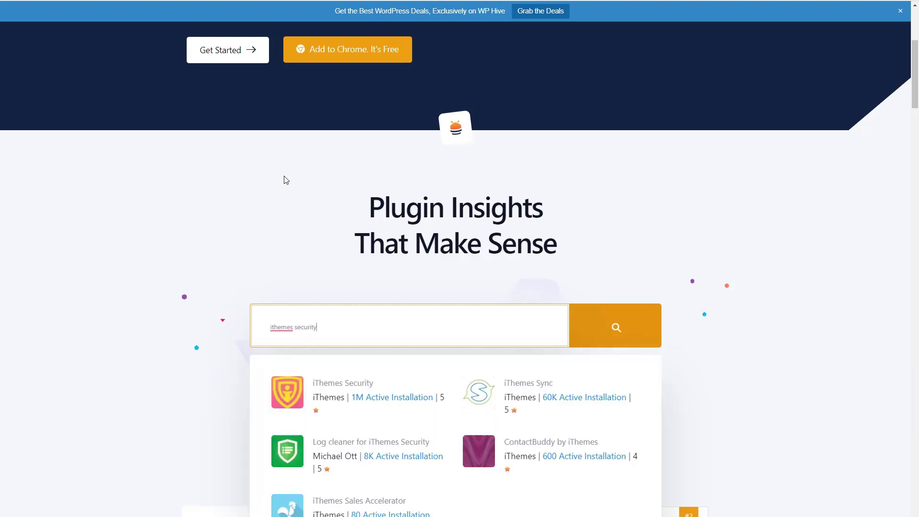
pyautogui.click(281, 393)
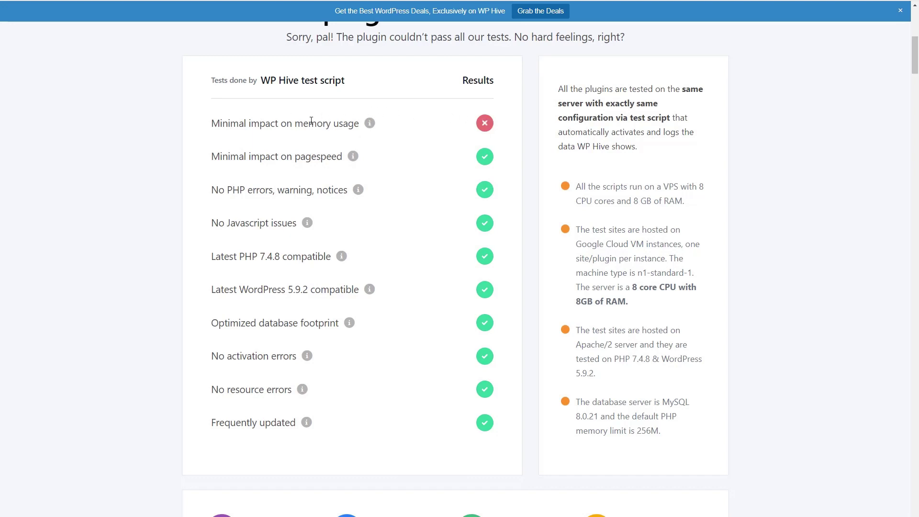
pyautogui.scroll(-8, 311, 120)
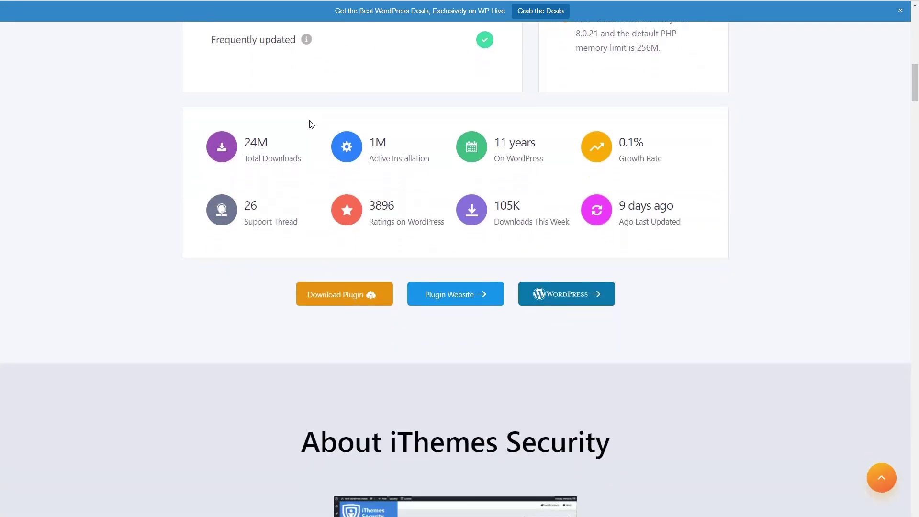
# - Scroll to Performance: 1228.16 KB average memory and 0.13 s added page load time
pyautogui.scroll(-16, 311, 124)
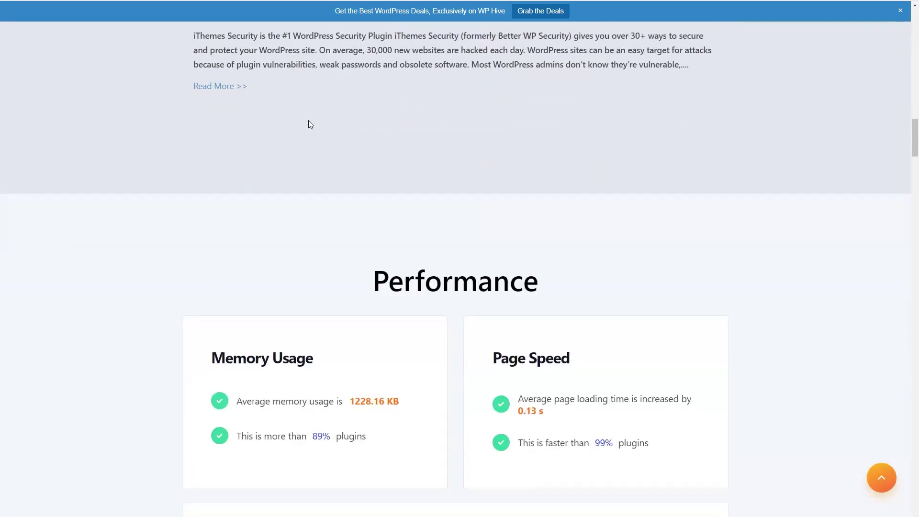
pyautogui.scroll(-3, 309, 125)
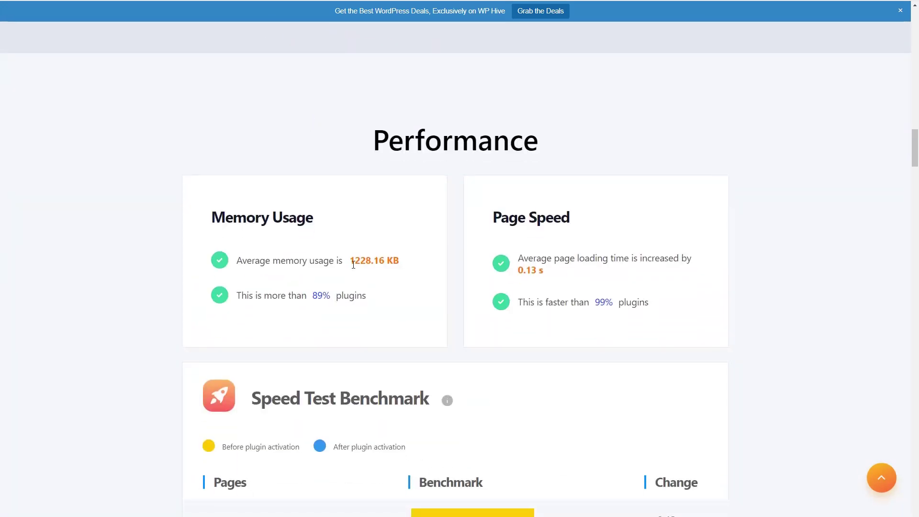